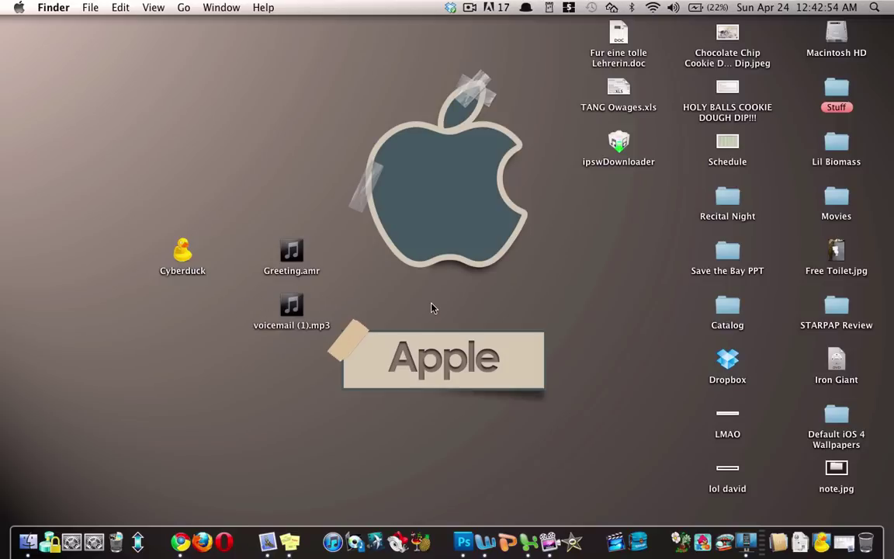
Switch to Chrome and choose voicemail (1).mp3 from the Desktop as the local file on the Convert Files page
{"action": "key", "text": "ctrl+Left"}
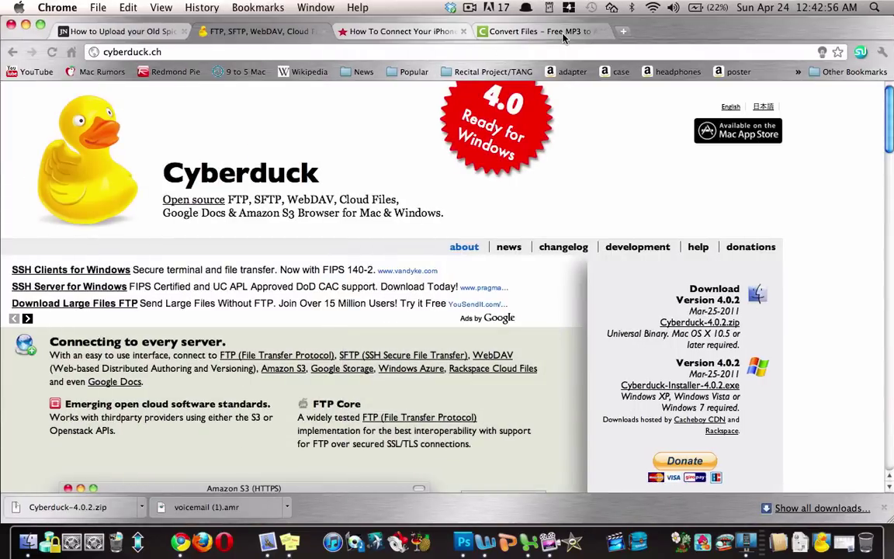
{"action": "left_click", "coordinate": [506, 30]}
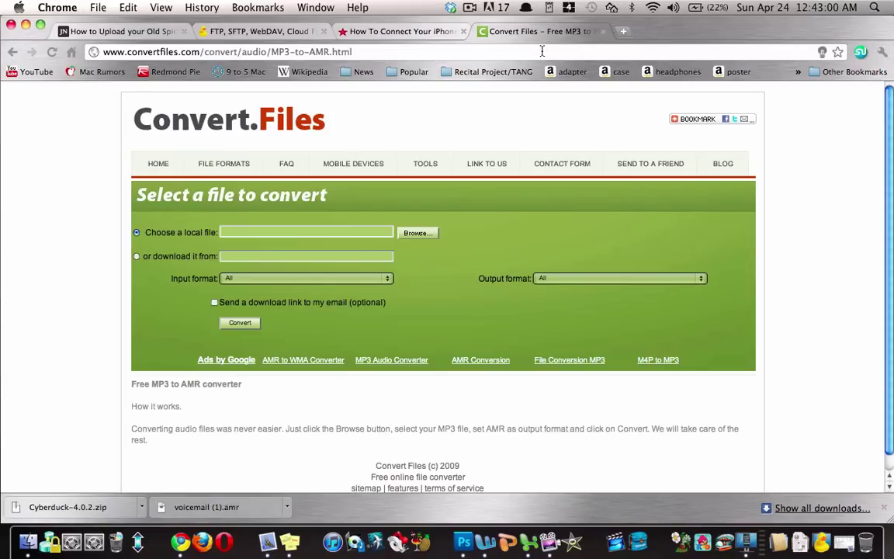
{"action": "left_click", "coordinate": [417, 233]}
{"action": "double_click", "coordinate": [447, 292]}
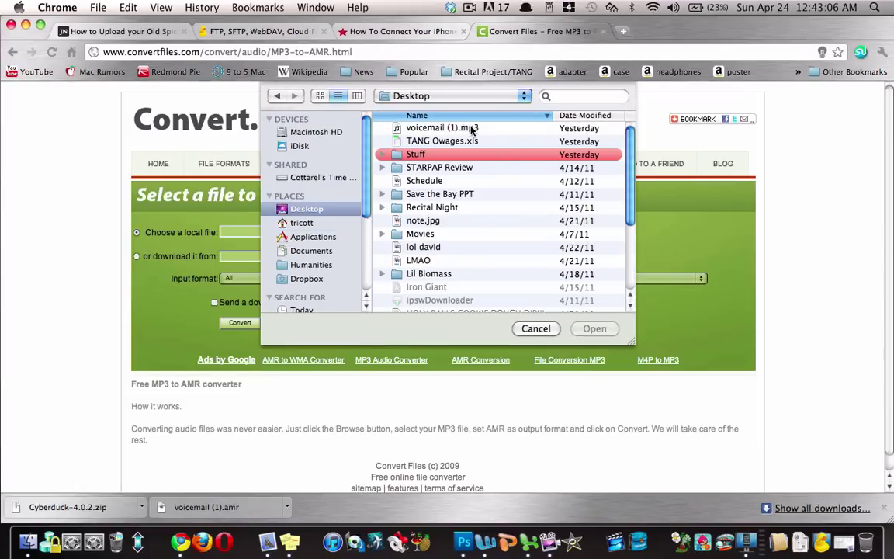
{"action": "double_click", "coordinate": [438, 127]}
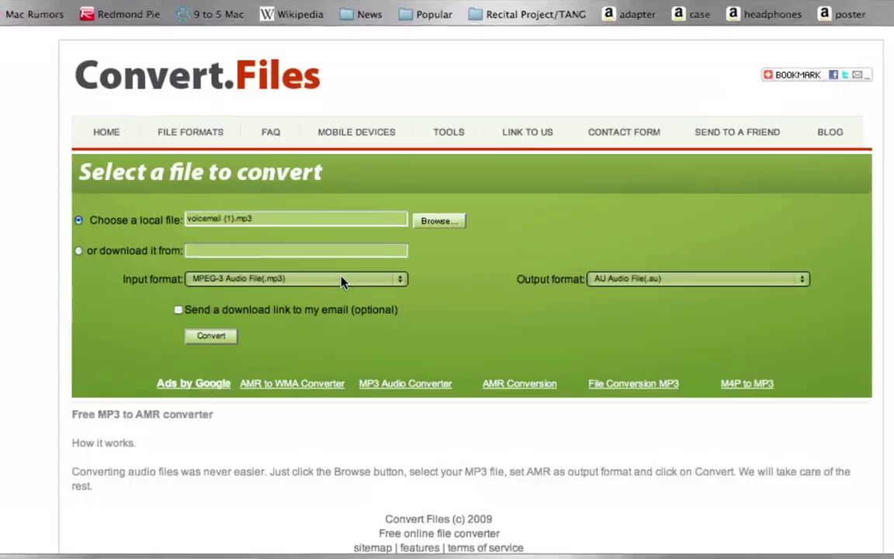
Convert the chosen file from MPEG-3 Audio File(.mp3) to Adaptive Multi-Rate Audio File (.amr)
{"action": "left_click", "coordinate": [341, 279]}
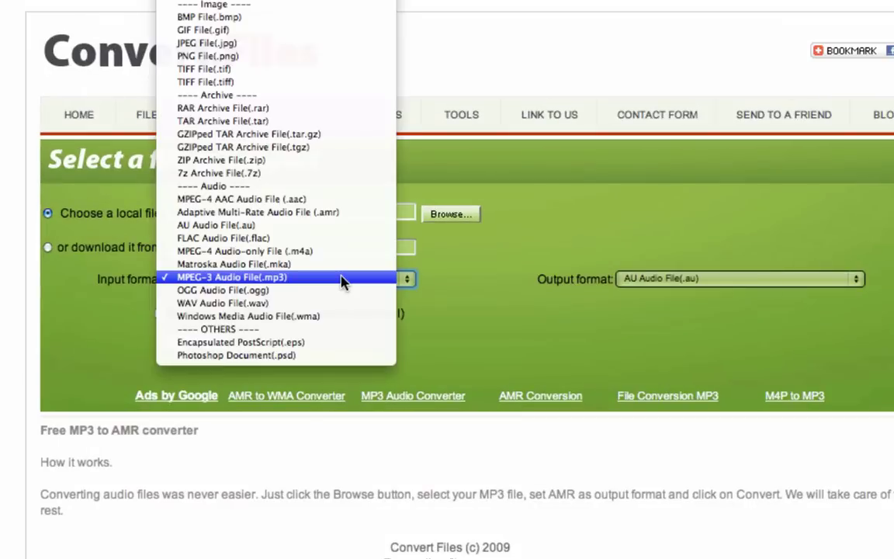
{"action": "left_click", "coordinate": [341, 278]}
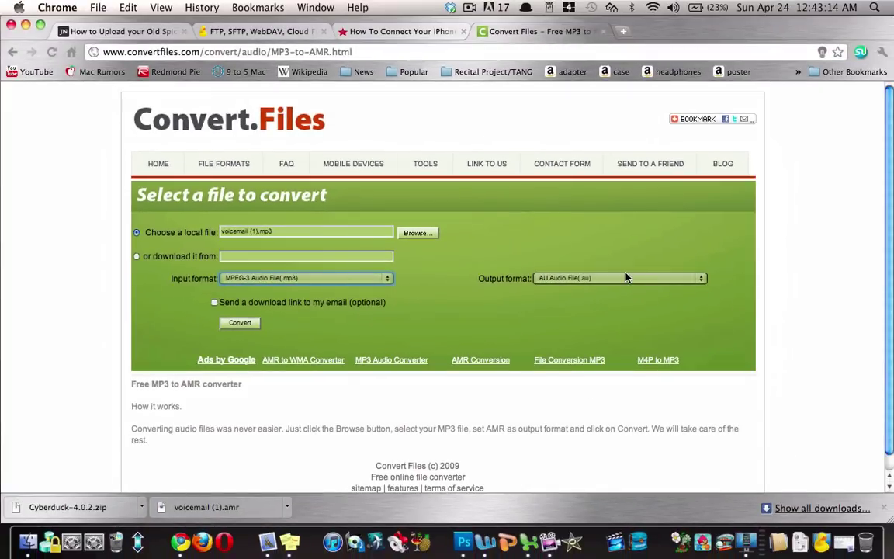
{"action": "left_click", "coordinate": [624, 278]}
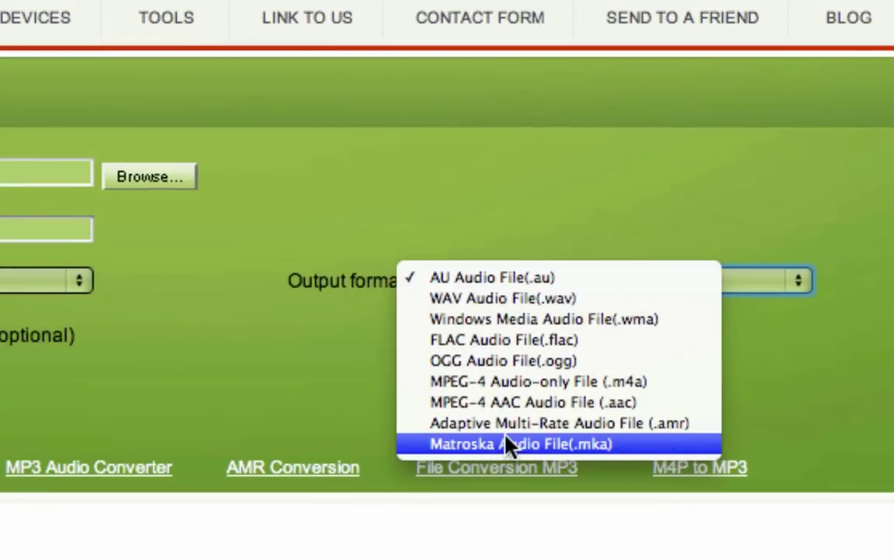
{"action": "left_click", "coordinate": [580, 434]}
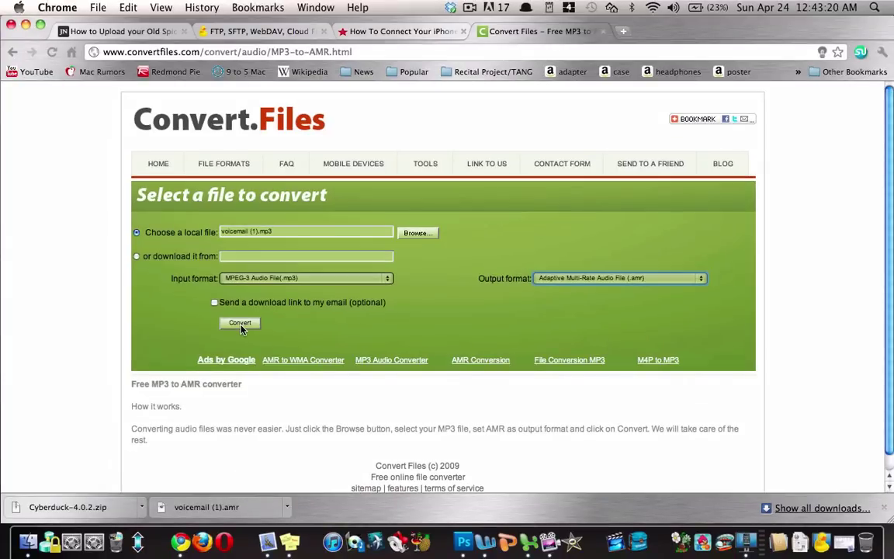
{"action": "left_click", "coordinate": [241, 322]}
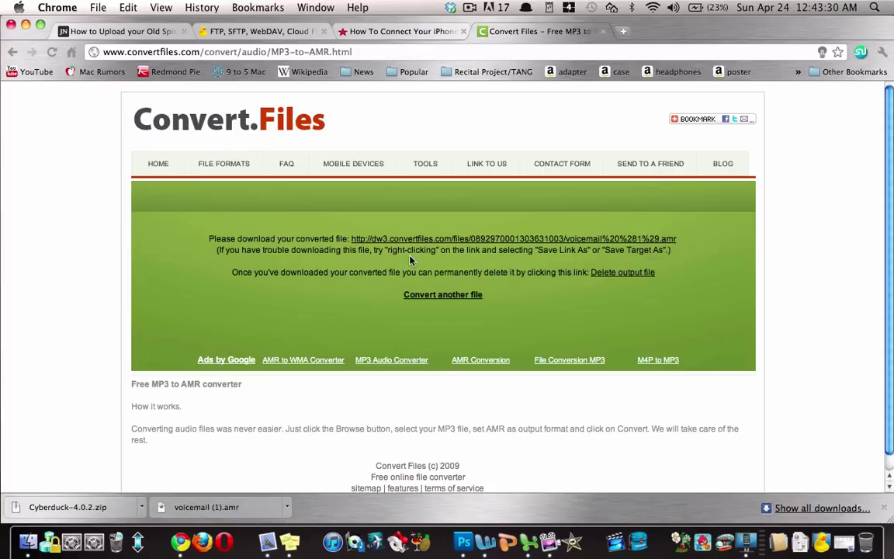
{"action": "right_click", "coordinate": [417, 239]}
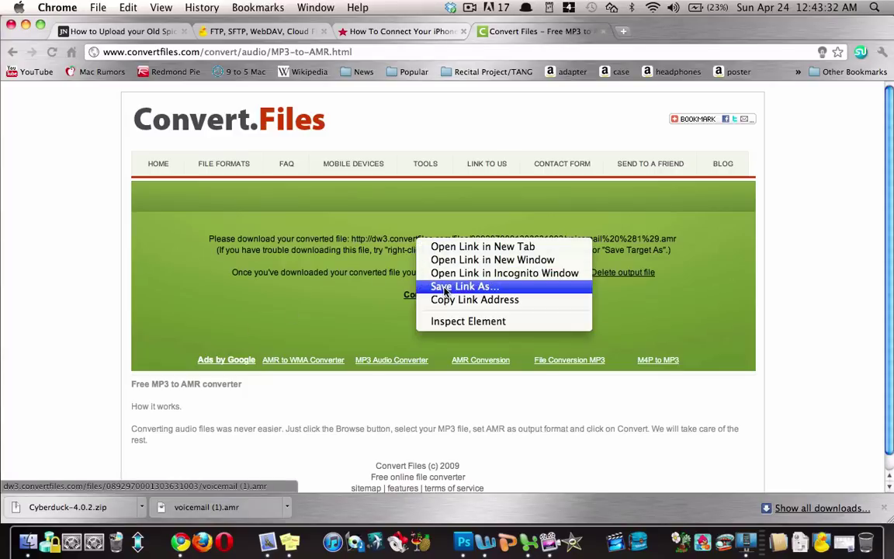
{"action": "left_click", "coordinate": [358, 291]}
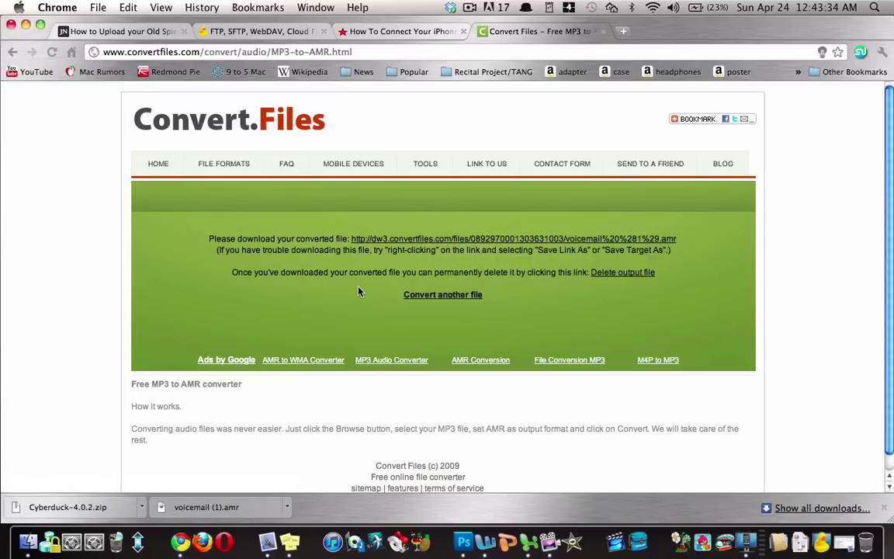
Return to the desktop and launch Cyberduck
{"action": "key", "text": "ctrl+Right"}
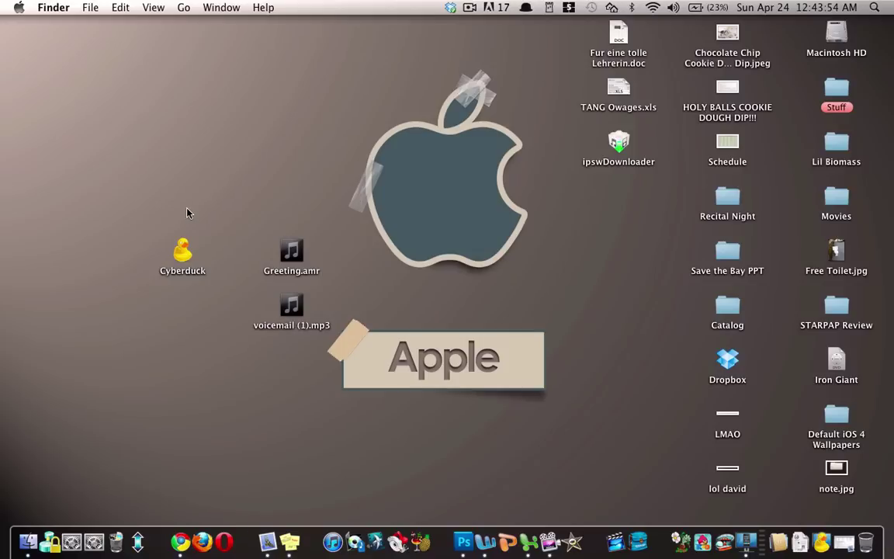
{"action": "left_click", "coordinate": [189, 261]}
{"action": "double_click", "coordinate": [190, 260]}
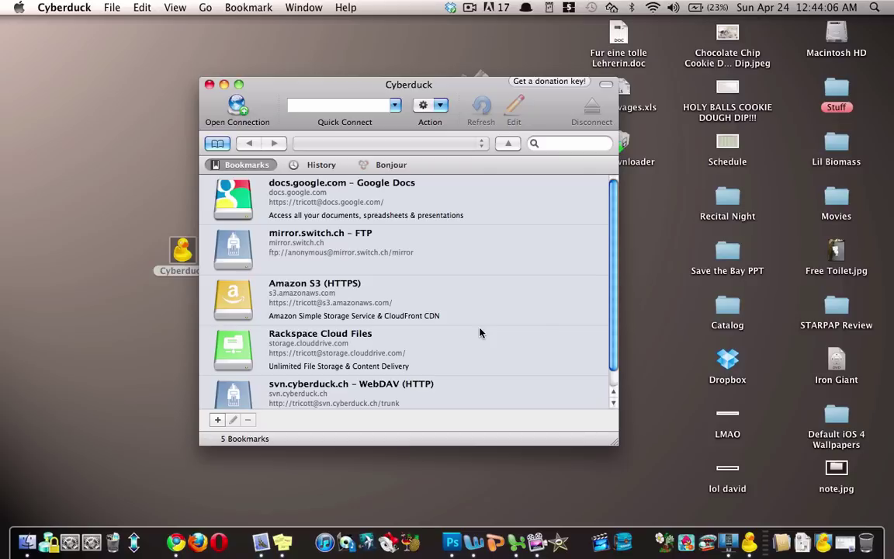
Create a new bookmark using SFTP (SSH File Transfer Protocol) with the nickname iPhone
{"action": "scroll", "coordinate": [479, 332], "scroll_direction": "down", "scroll_amount": 2}
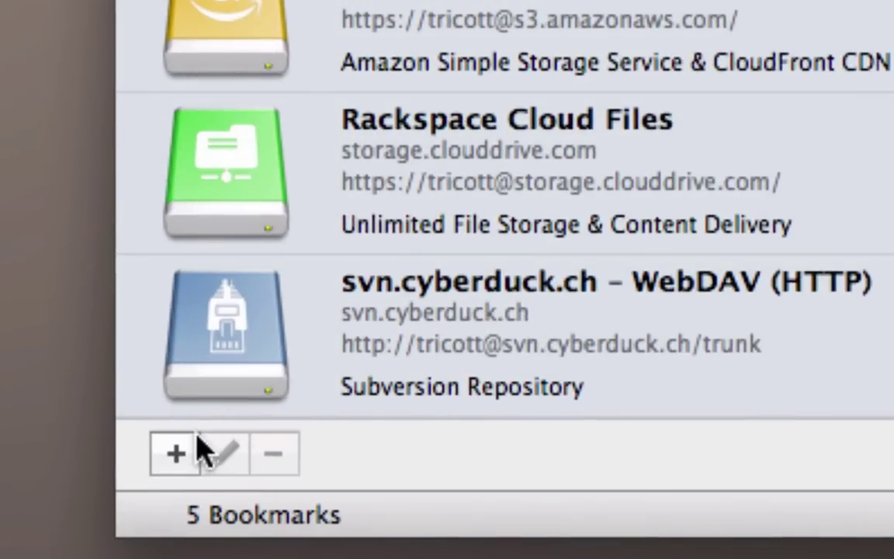
{"action": "left_click", "coordinate": [185, 454]}
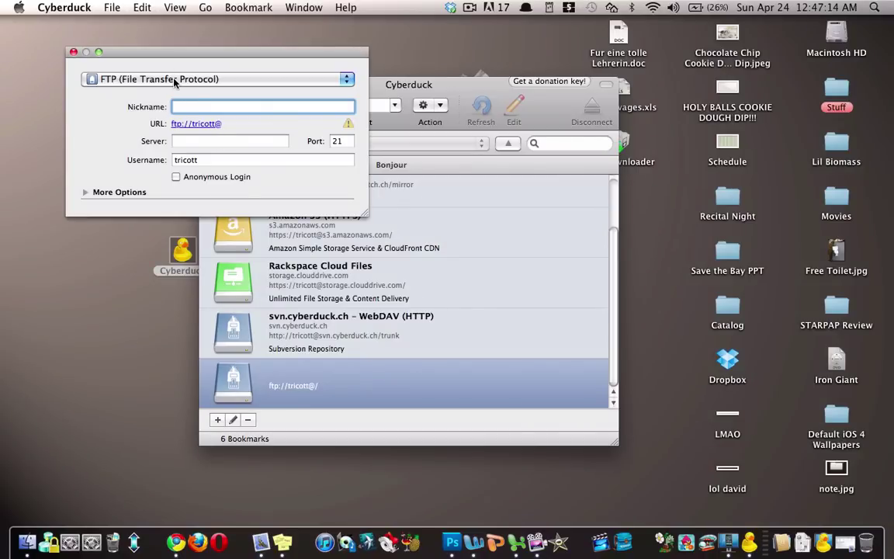
{"action": "left_click", "coordinate": [176, 76]}
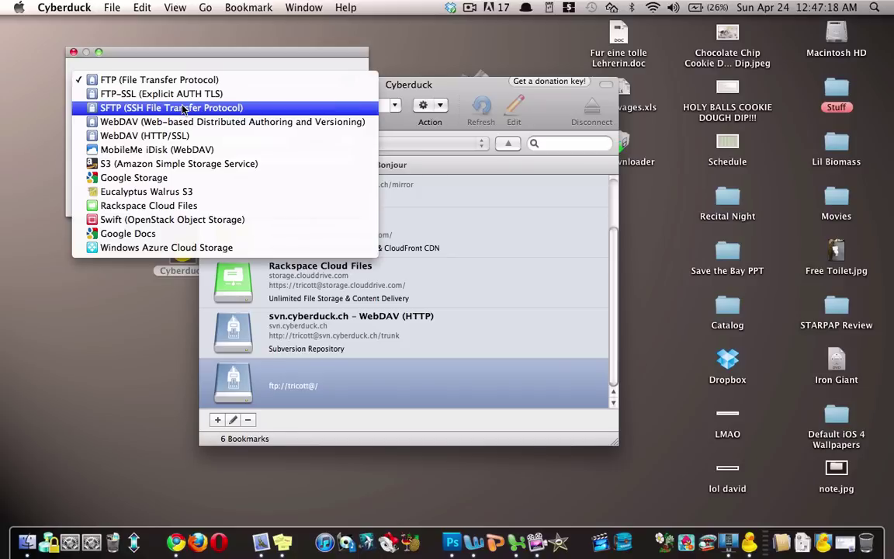
{"action": "left_click", "coordinate": [254, 109]}
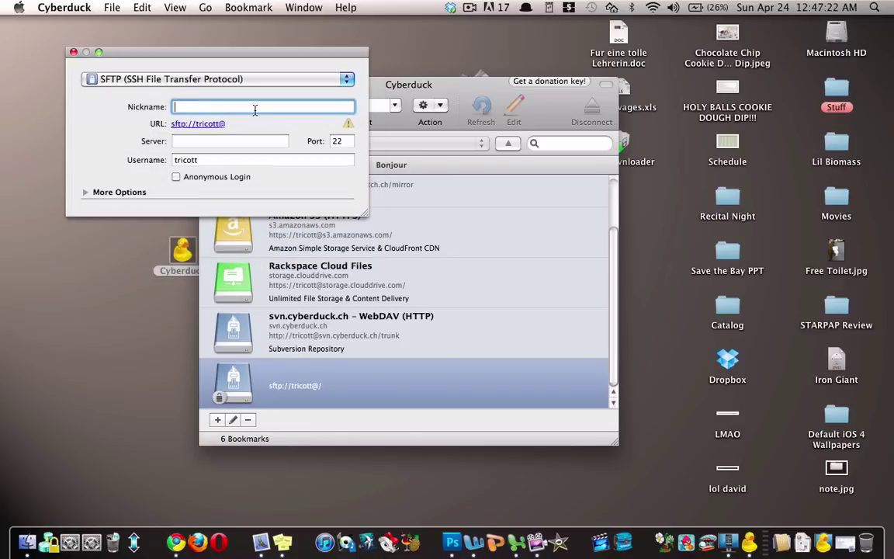
{"action": "type", "text": "iPhone"}
Set the iPhone bookmark's server to ipaddresshere and its username to root, and close the bookmark's settings
{"action": "left_click", "coordinate": [233, 142]}
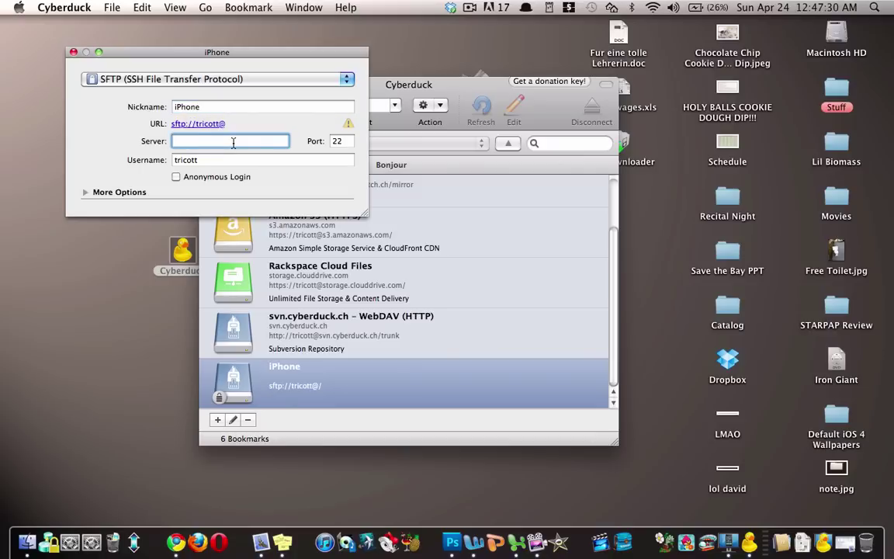
{"action": "key", "text": "super+q"}
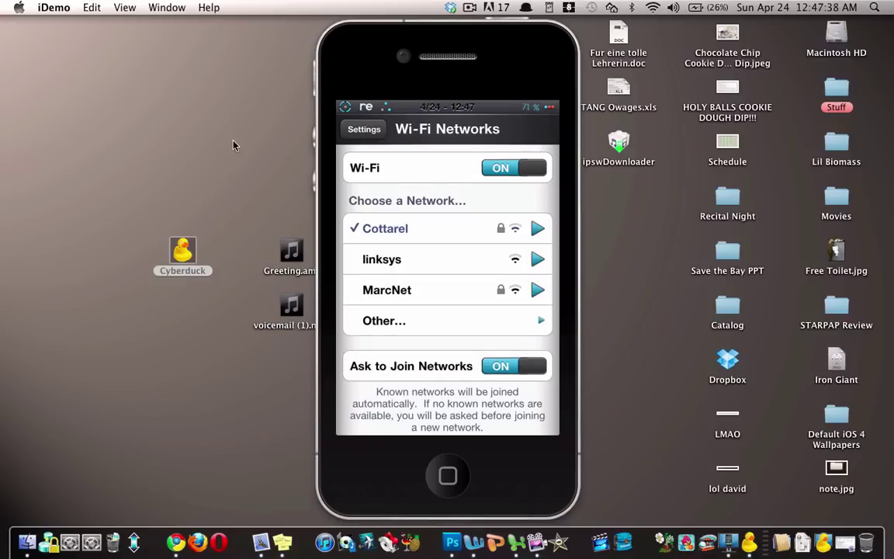
{"action": "key", "text": "ctrl+Right"}
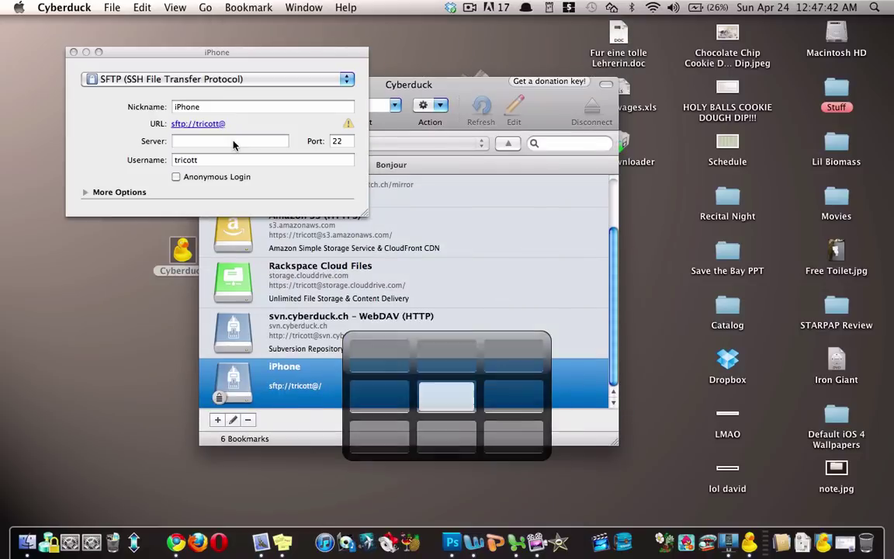
{"action": "left_click", "coordinate": [232, 142]}
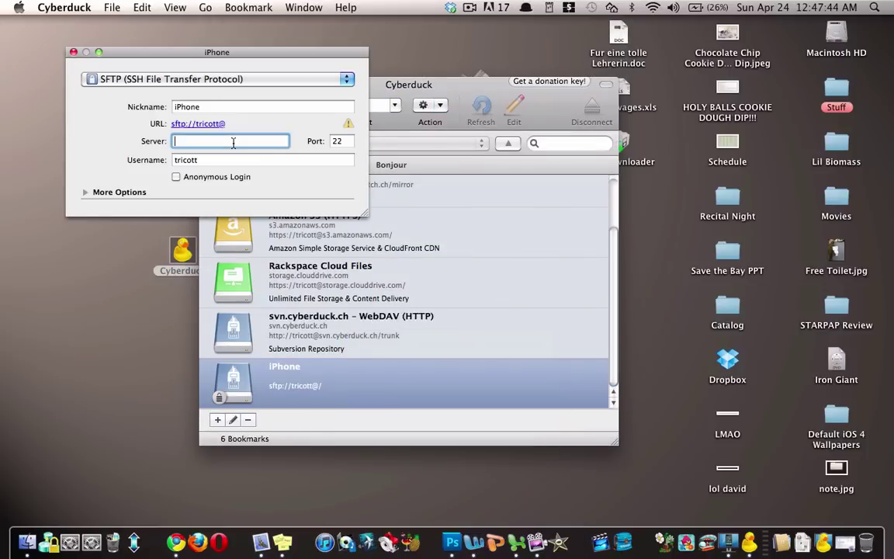
{"action": "type", "text": "ipaddresshere"}
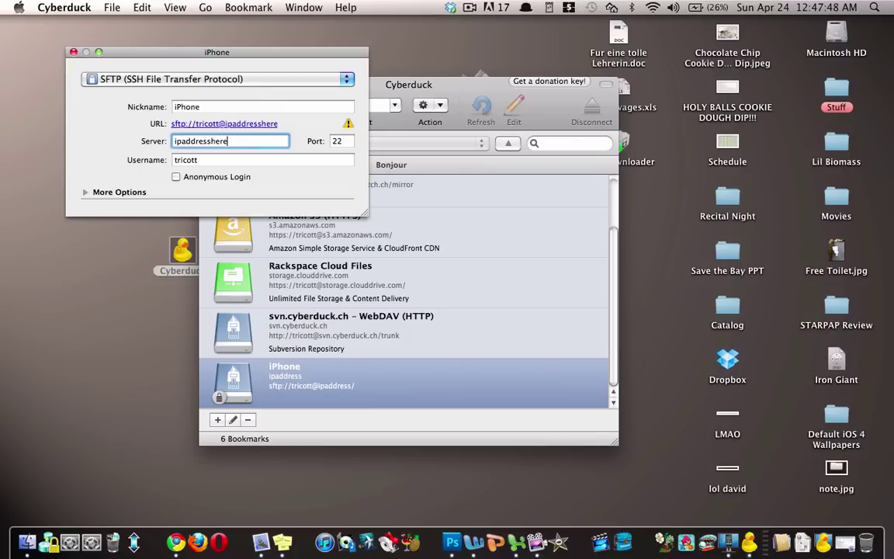
{"action": "key", "text": "Tab"}
{"action": "type", "text": "root"}
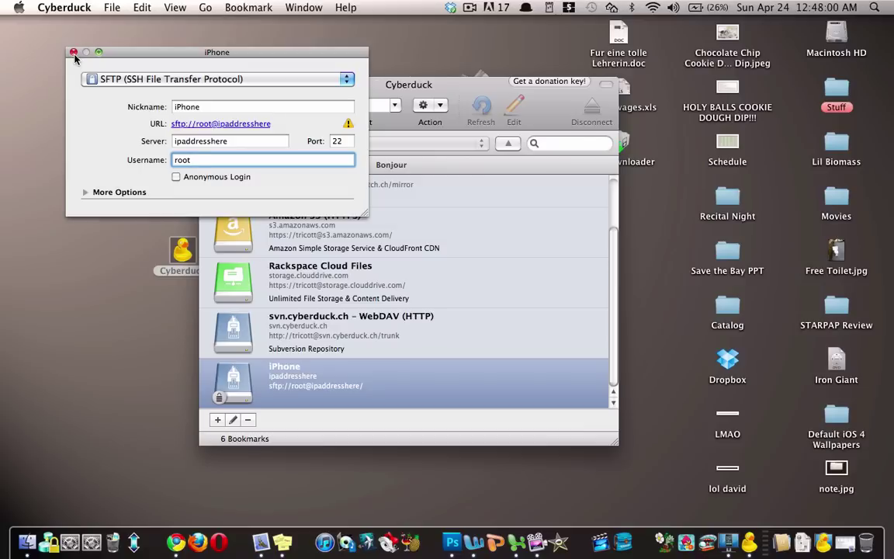
{"action": "left_click", "coordinate": [73, 52]}
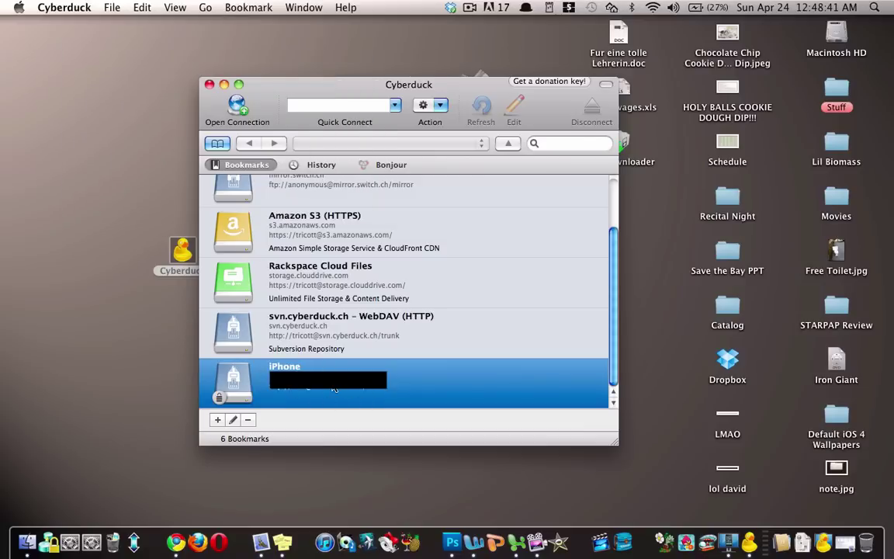
Connect to the iPhone bookmark, allowing its unknown host key, and go to the root directory /
{"action": "double_click", "coordinate": [334, 388]}
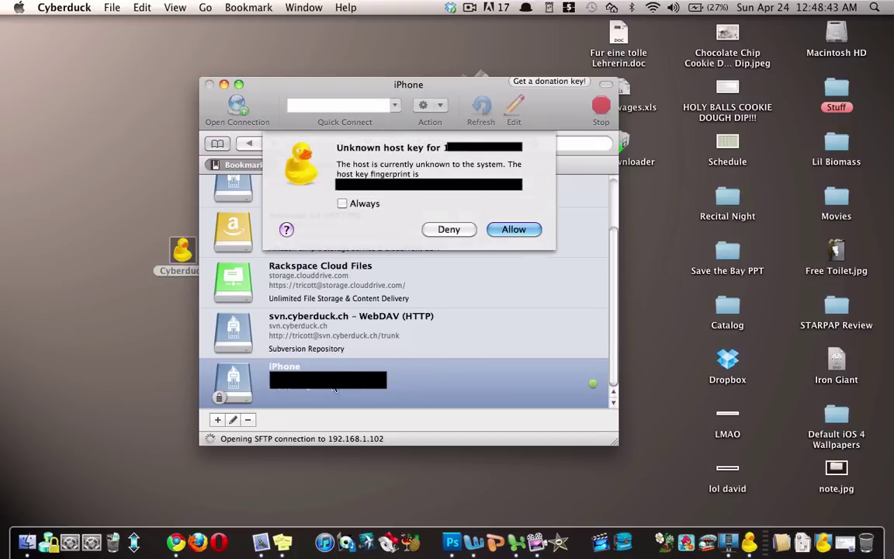
{"action": "left_click", "coordinate": [505, 234]}
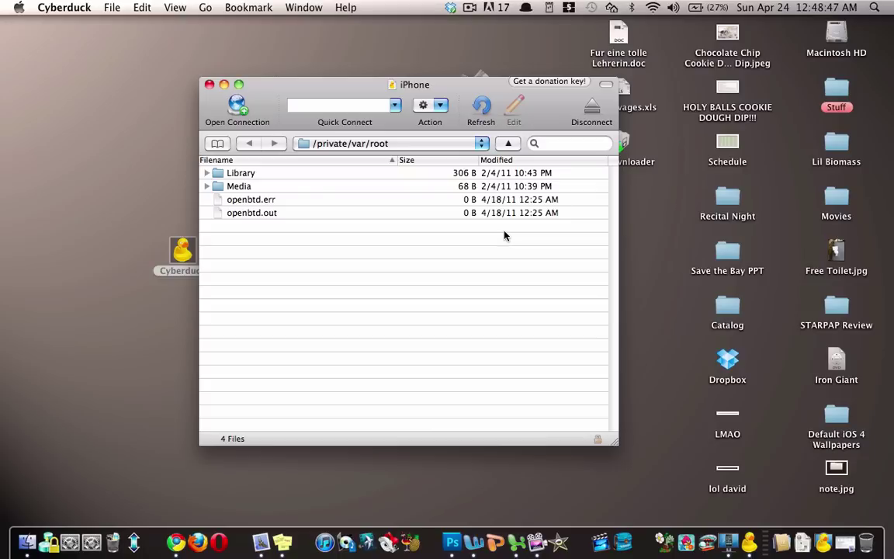
{"action": "left_click", "coordinate": [347, 145]}
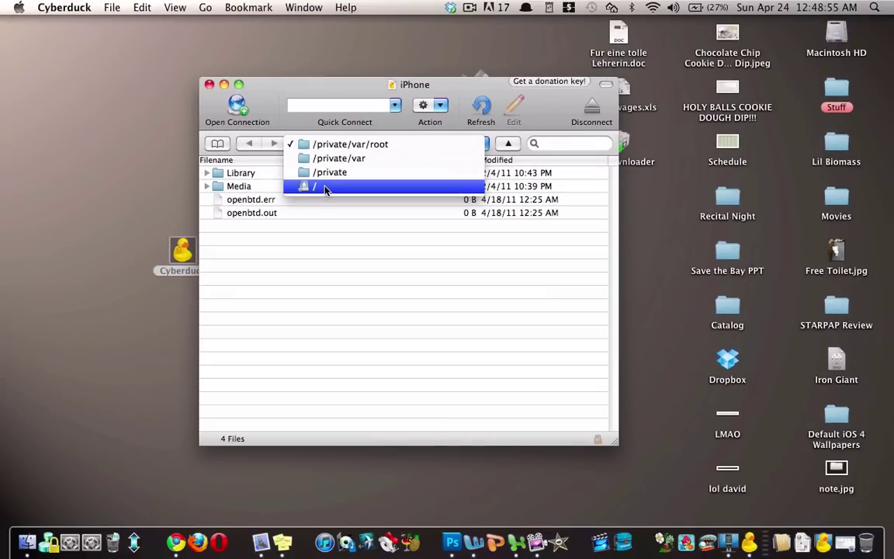
{"action": "left_click", "coordinate": [325, 188]}
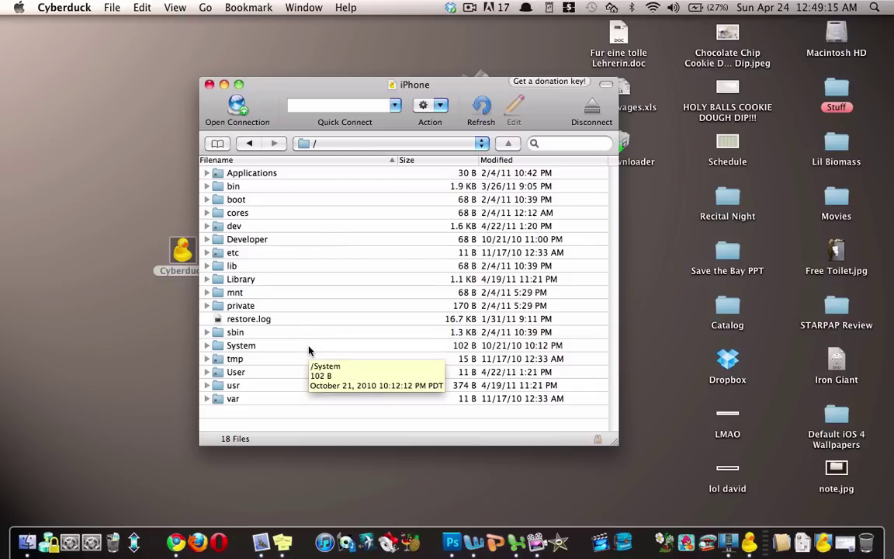
Browse from the root directory to the folder /var/mobile/Library
{"action": "double_click", "coordinate": [246, 400]}
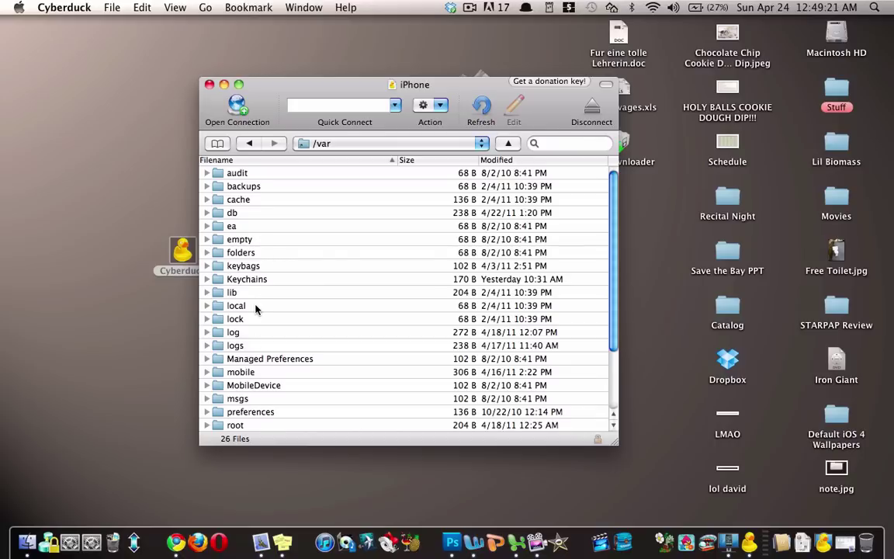
{"action": "scroll", "coordinate": [255, 306], "scroll_direction": "down", "scroll_amount": 3}
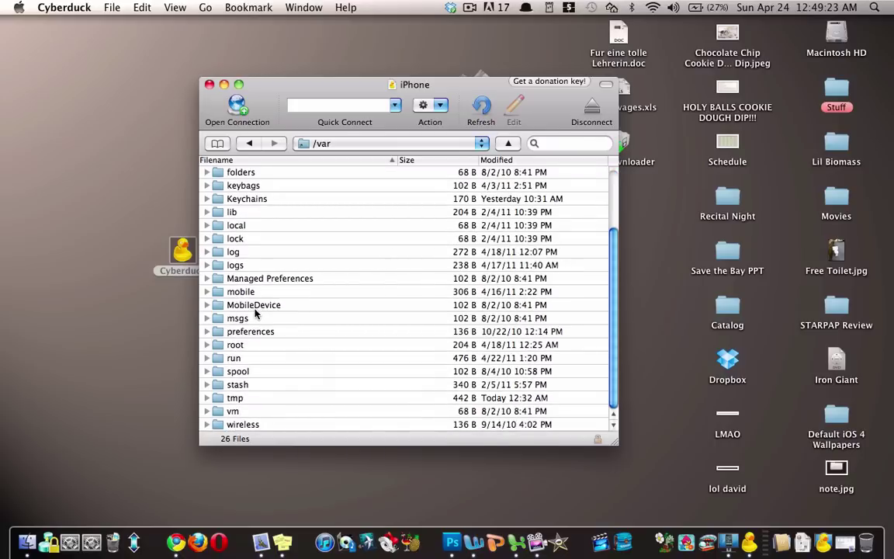
{"action": "left_click", "coordinate": [254, 292]}
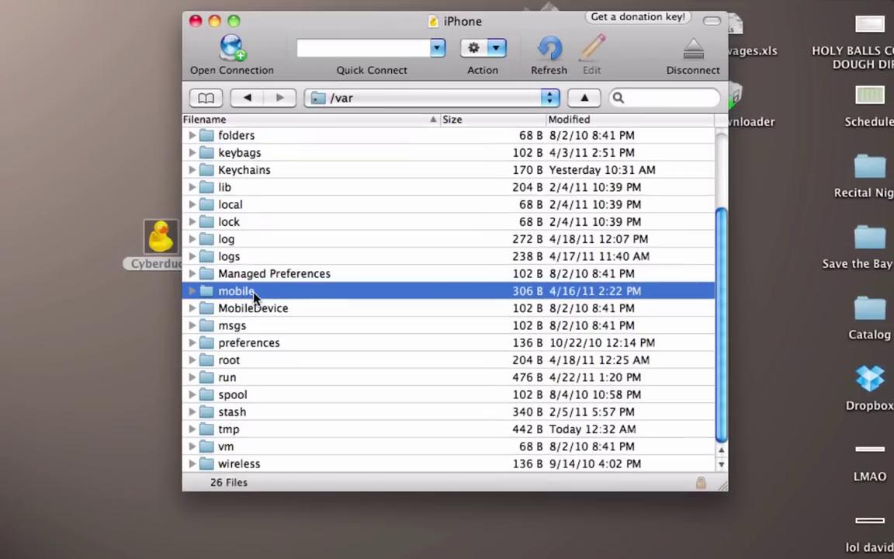
{"action": "double_click", "coordinate": [254, 292]}
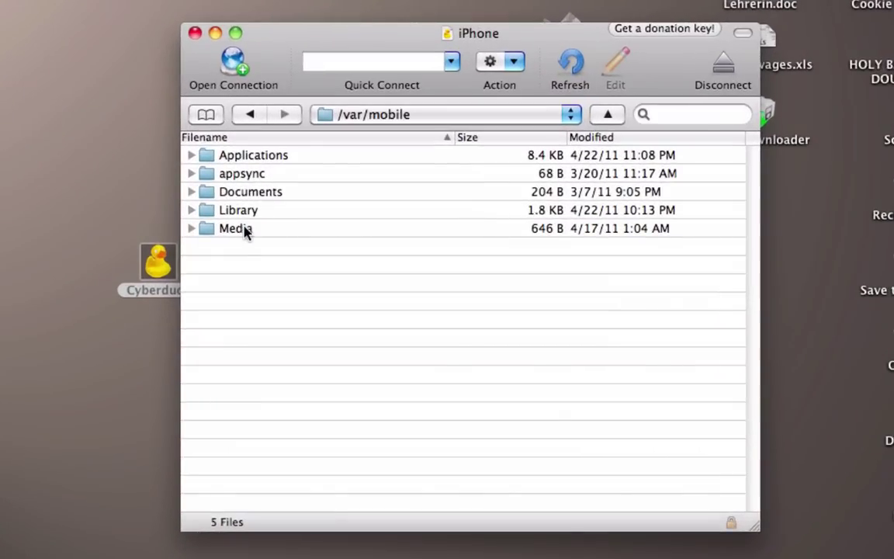
{"action": "double_click", "coordinate": [242, 211]}
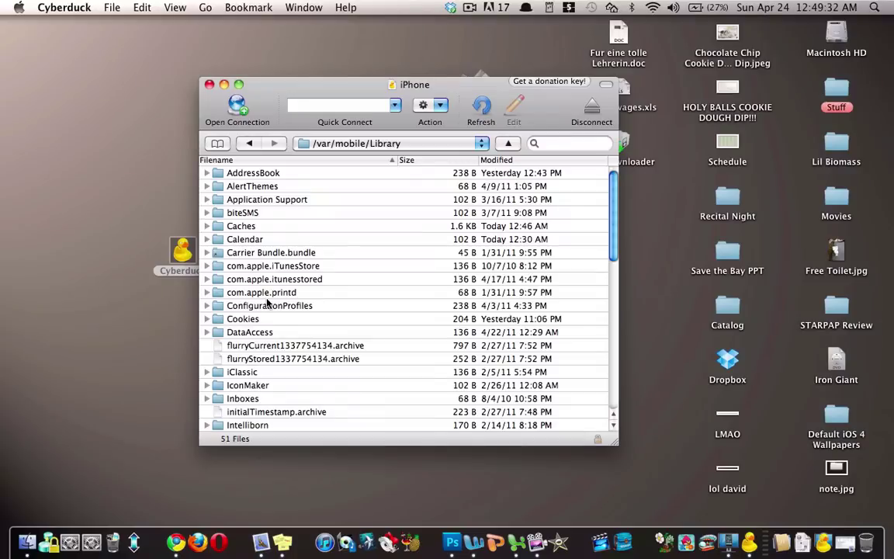
Open the Voicemail folder inside /var/mobile/Library
{"action": "scroll", "coordinate": [268, 304], "scroll_direction": "down", "scroll_amount": 2}
{"action": "scroll", "coordinate": [268, 304], "scroll_direction": "down", "scroll_amount": 6}
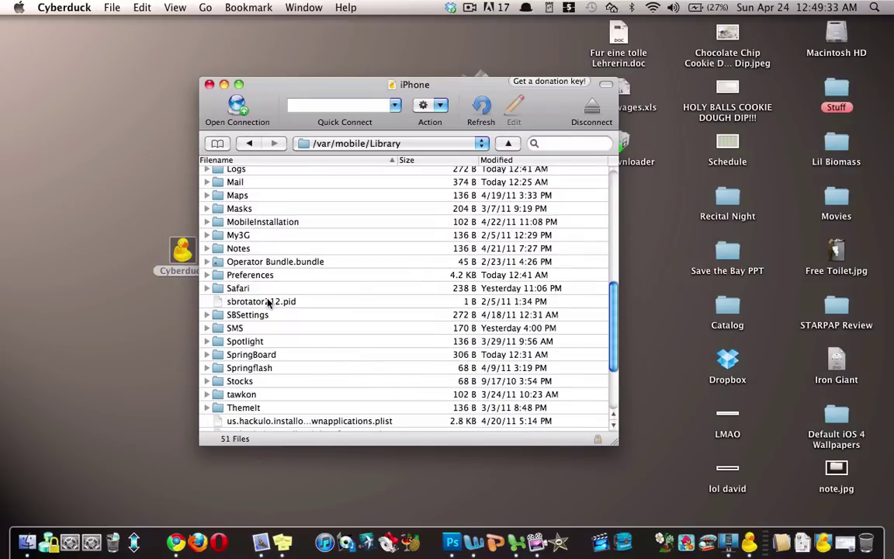
{"action": "scroll", "coordinate": [267, 305], "scroll_direction": "down", "scroll_amount": 3}
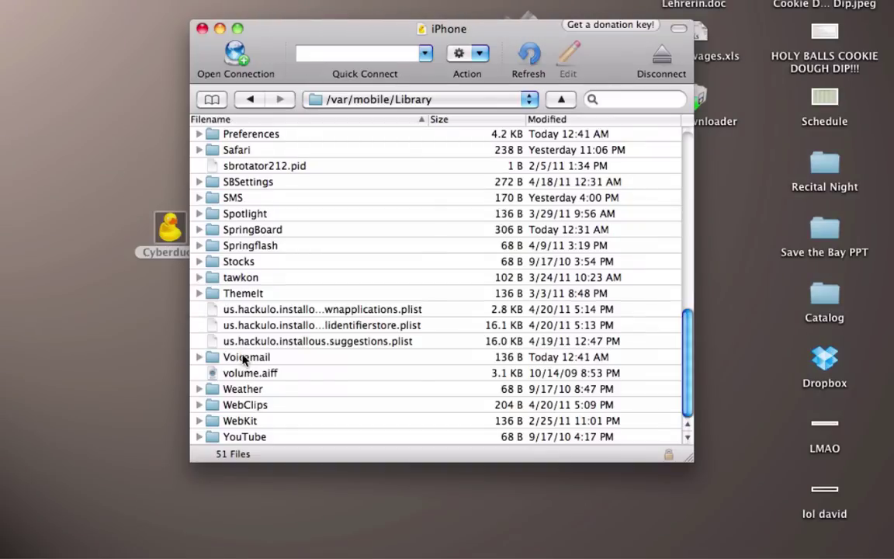
{"action": "double_click", "coordinate": [244, 359]}
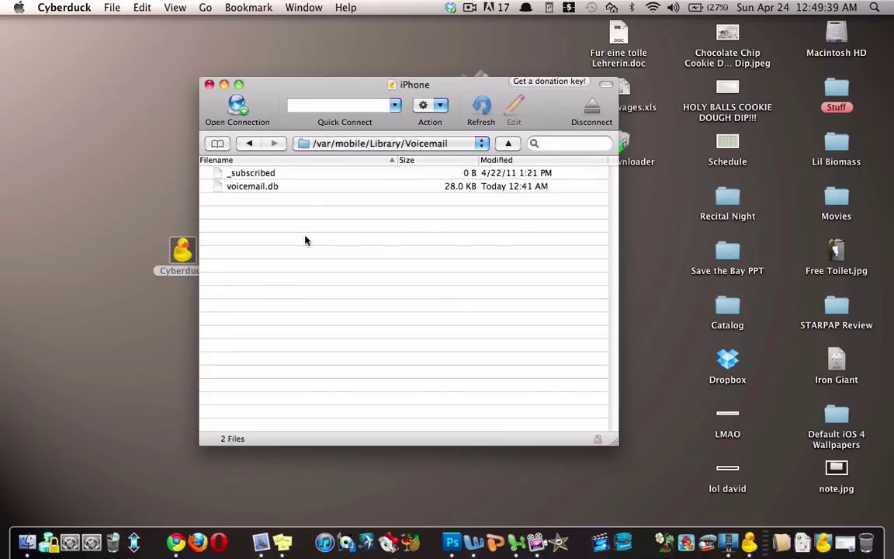
Switch to iDemo to show the iPhone's Custom greeting, and return to Cyberduck to refresh the Voicemail folder listing
{"action": "key", "text": "ctrl+Down"}
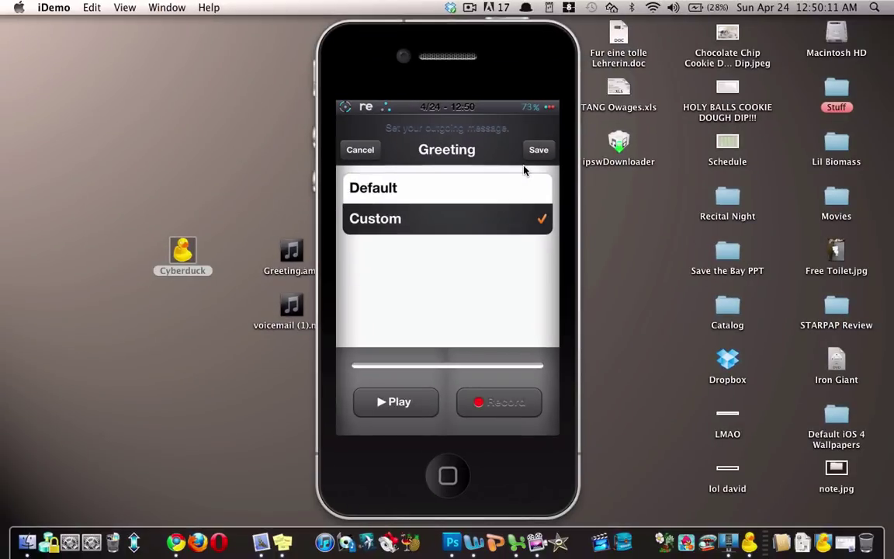
{"action": "key", "text": "super+Tab"}
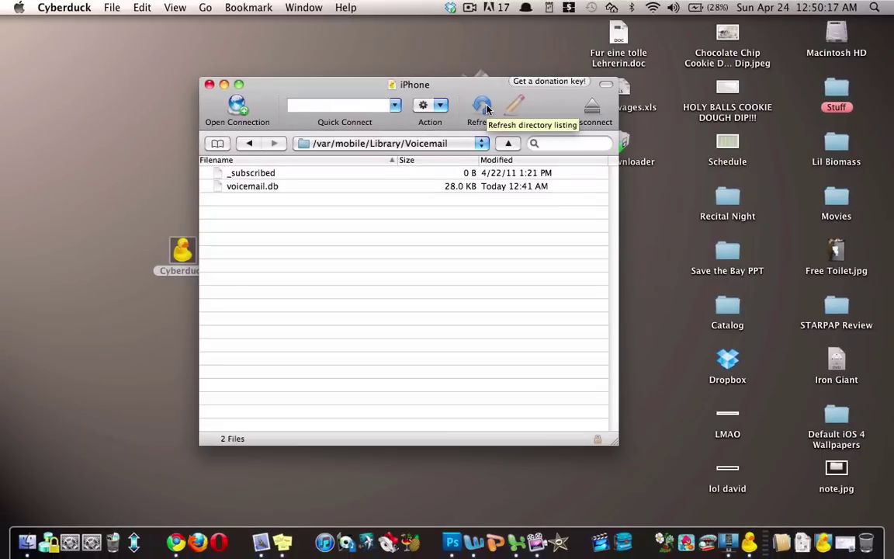
{"action": "left_click", "coordinate": [486, 111]}
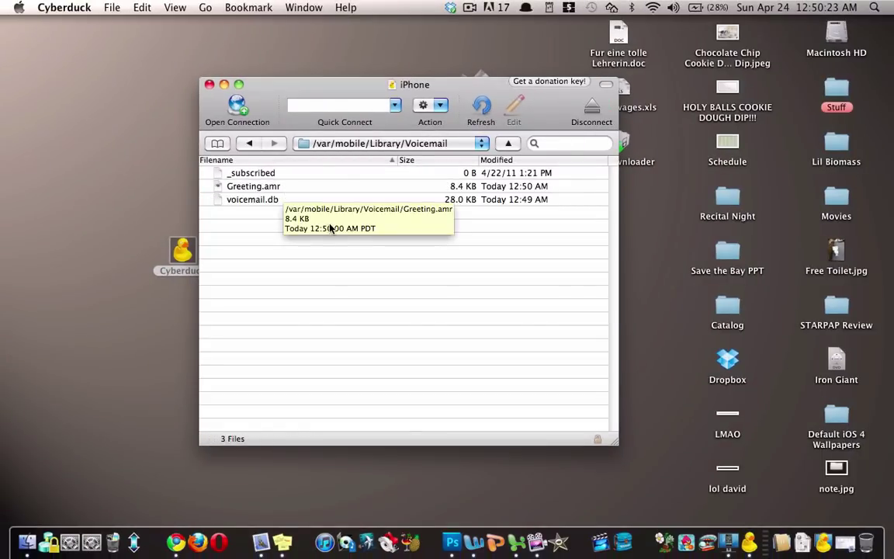
Upload Greeting.amr from the desktop into the iPhone's Voicemail folder, using Overwrite for the existing file
{"action": "key", "text": "super+w"}
{"action": "mouse_move", "coordinate": [291, 250]}
{"action": "left_mouse_down"}
{"action": "mouse_move", "coordinate": [326, 232]}
{"action": "mouse_move", "coordinate": [293, 239]}
{"action": "mouse_move", "coordinate": [305, 241]}
{"action": "left_mouse_up"}
{"action": "key", "text": "F11"}
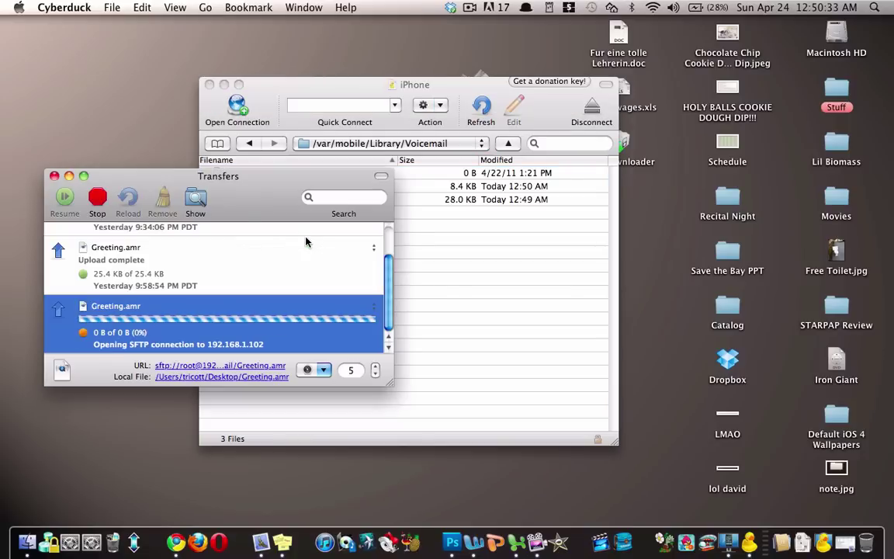
{"action": "left_click", "coordinate": [332, 320]}
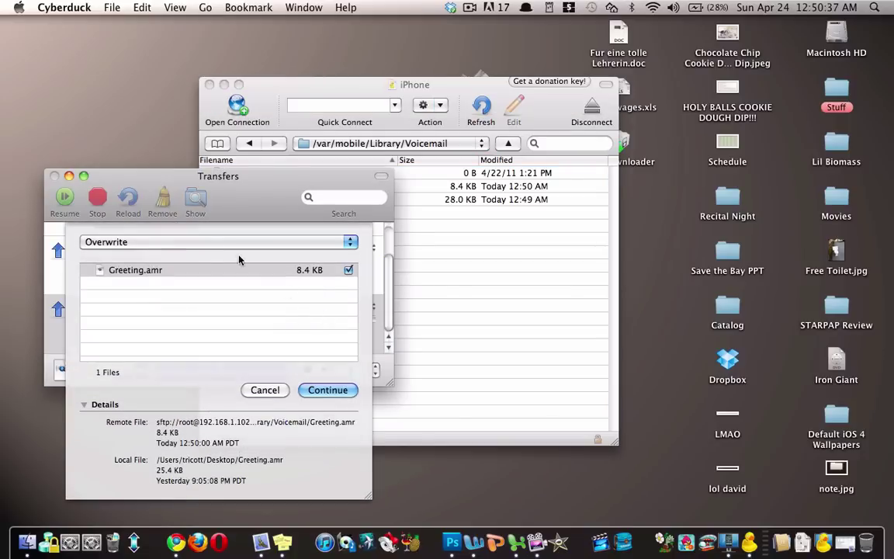
{"action": "left_click", "coordinate": [214, 242]}
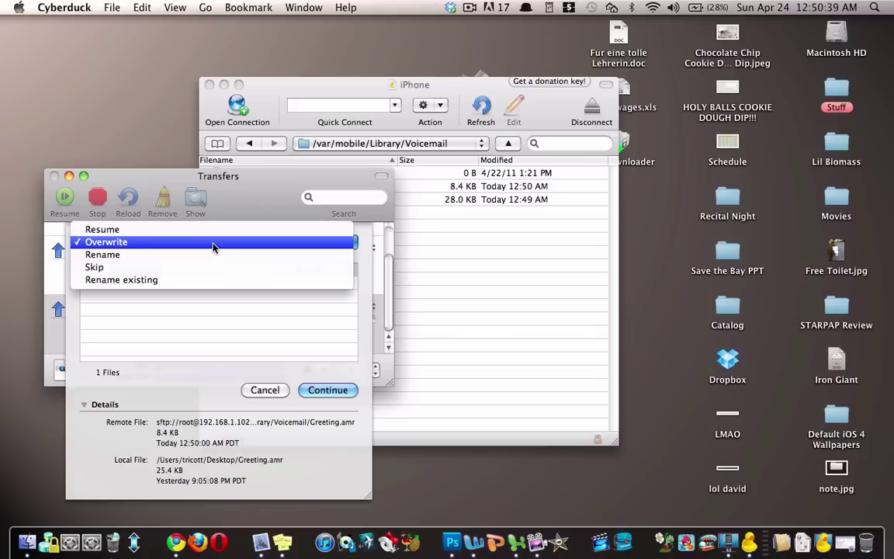
{"action": "left_click", "coordinate": [213, 242]}
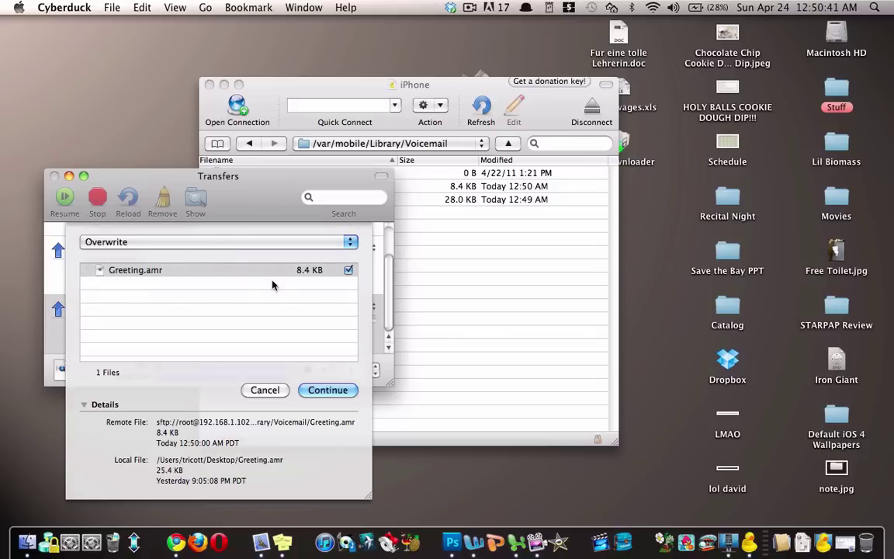
{"action": "key", "text": "Return"}
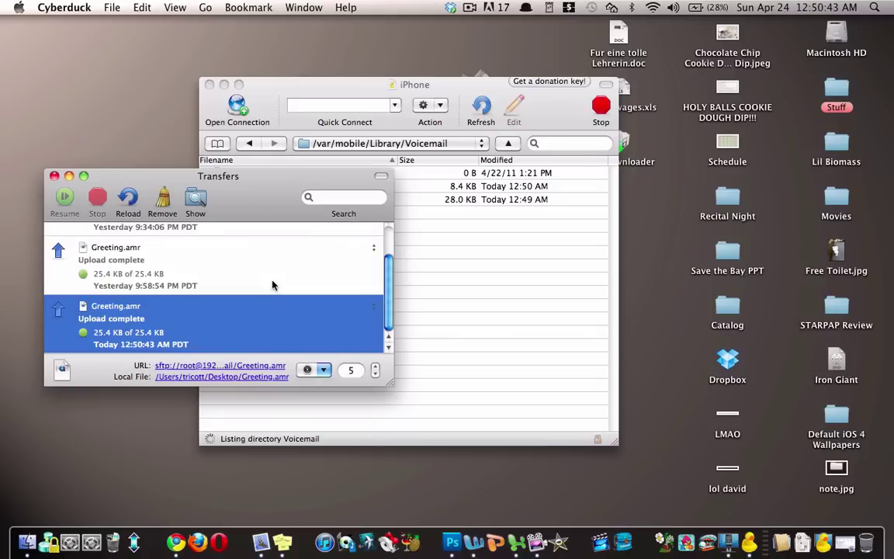
Close the Transfers window and save the Custom voicemail greeting on the iPhone shown in iDemo
{"action": "left_click", "coordinate": [54, 175]}
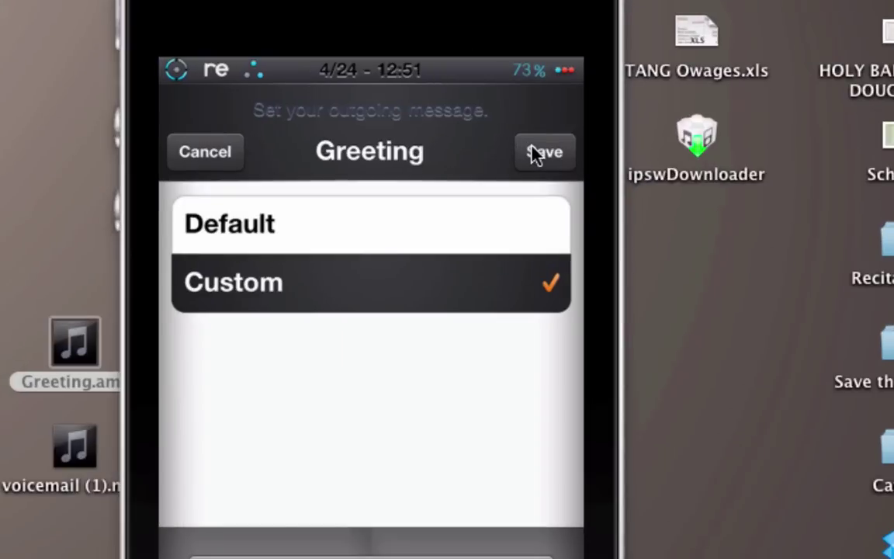
{"action": "left_click", "coordinate": [534, 153]}
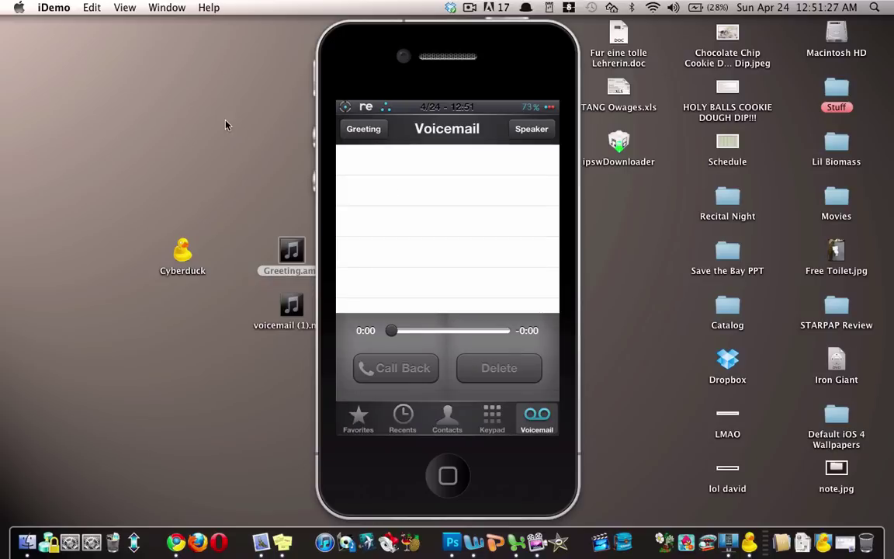
Switch to Chrome and review the pages on file conversion, Cyberduck, connecting the iPhone, and uploading the MP3 voicemail greeting over SSH
{"action": "key", "text": "ctrl+Right"}
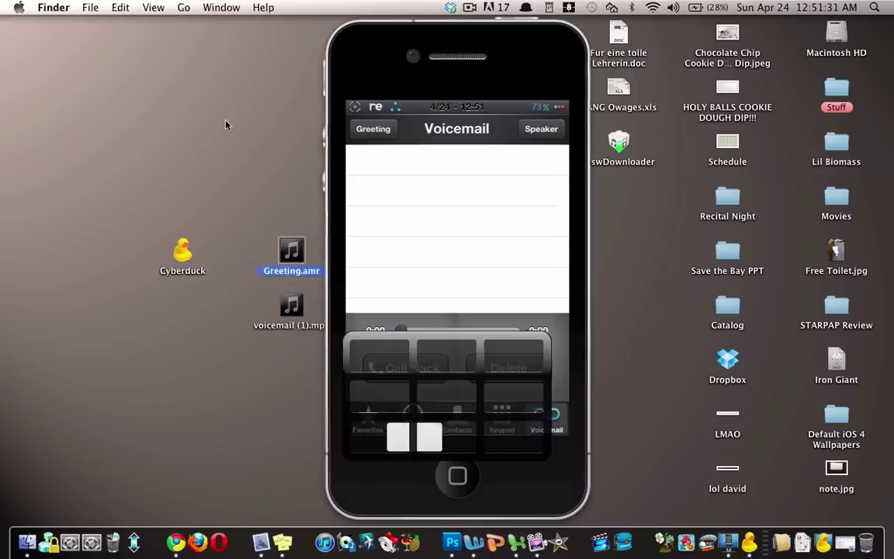
{"action": "scroll", "coordinate": [261, 140], "scroll_direction": "up", "scroll_amount": 2}
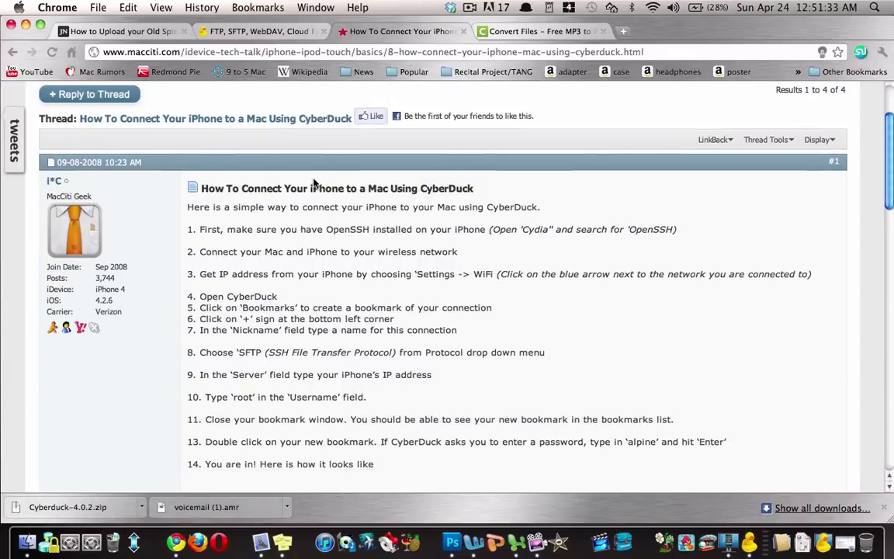
{"action": "left_click", "coordinate": [539, 32]}
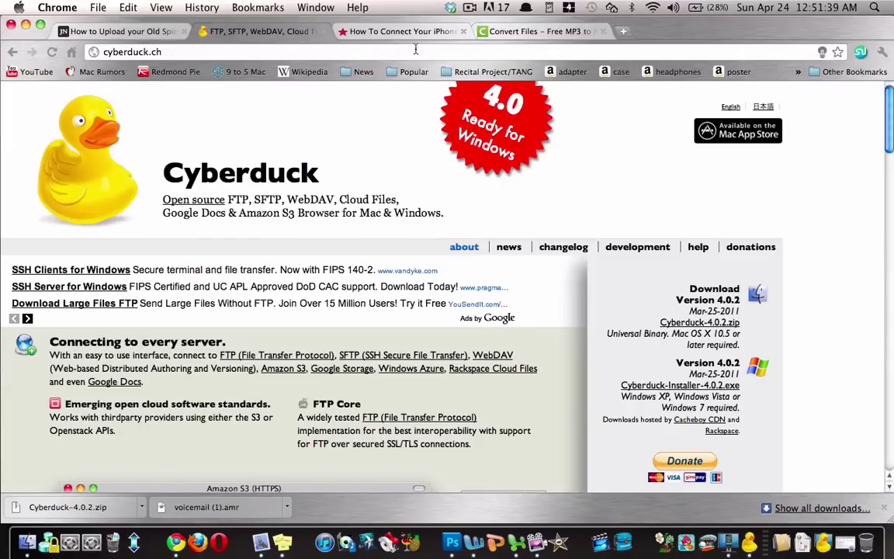
{"action": "left_click", "coordinate": [362, 33]}
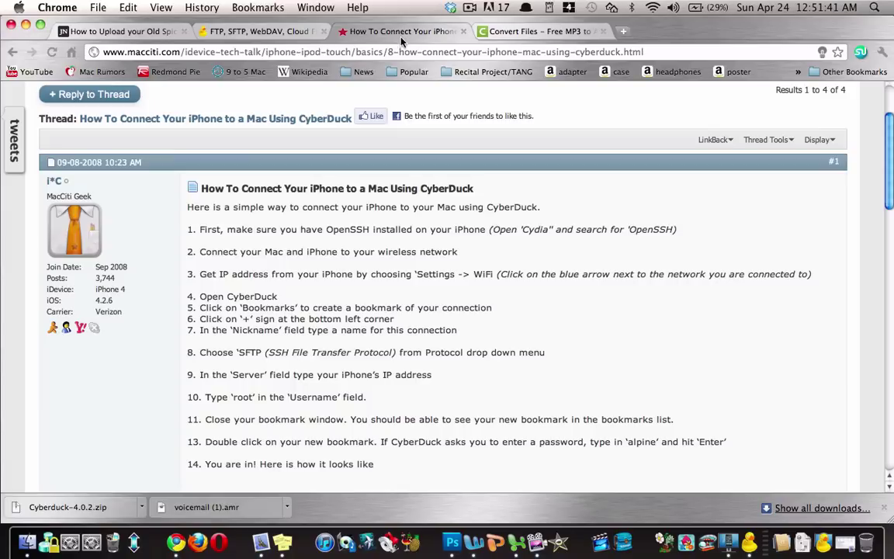
{"action": "left_click", "coordinate": [118, 31]}
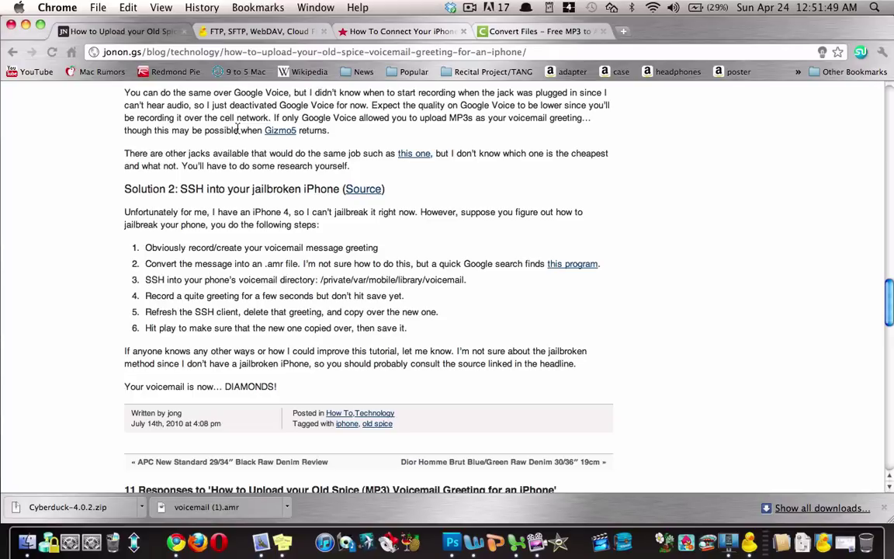
{"action": "scroll", "coordinate": [298, 277], "scroll_direction": "down", "scroll_amount": 5}
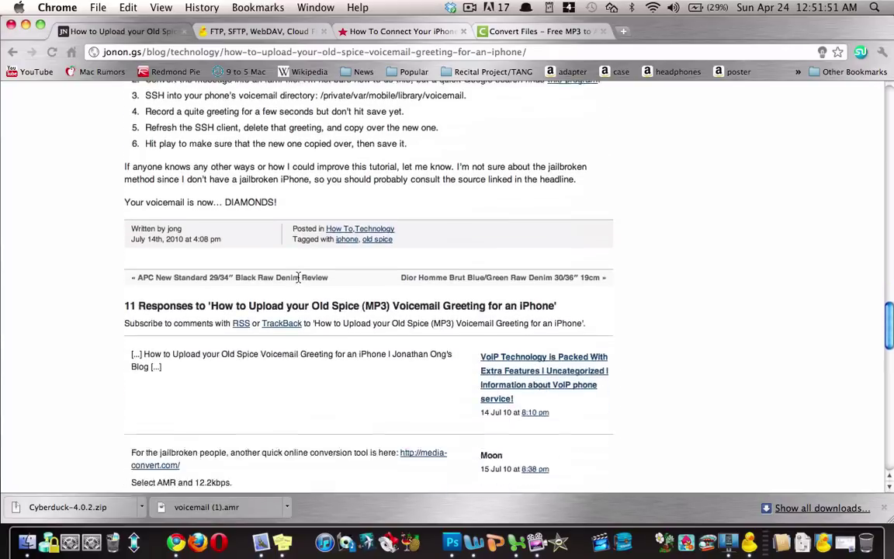
{"action": "scroll", "coordinate": [298, 277], "scroll_direction": "up", "scroll_amount": 6}
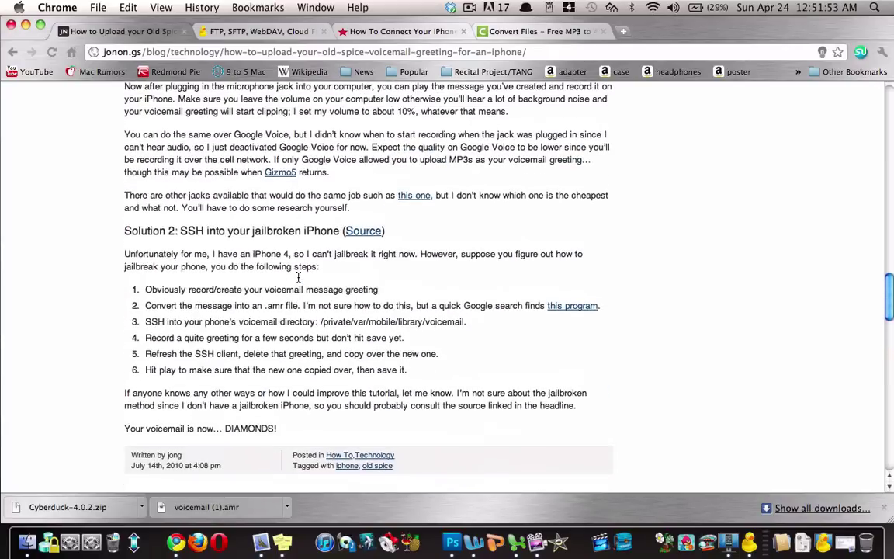
Return to Cyberduck, quit it, and deselect Greeting.amr on the desktop
{"action": "key", "text": "ctrl+Right"}
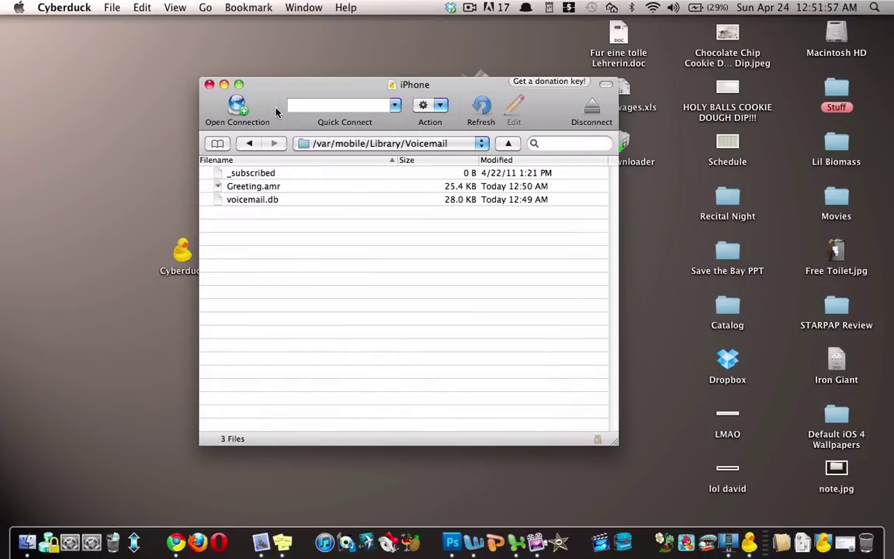
{"action": "key", "text": "super+h"}
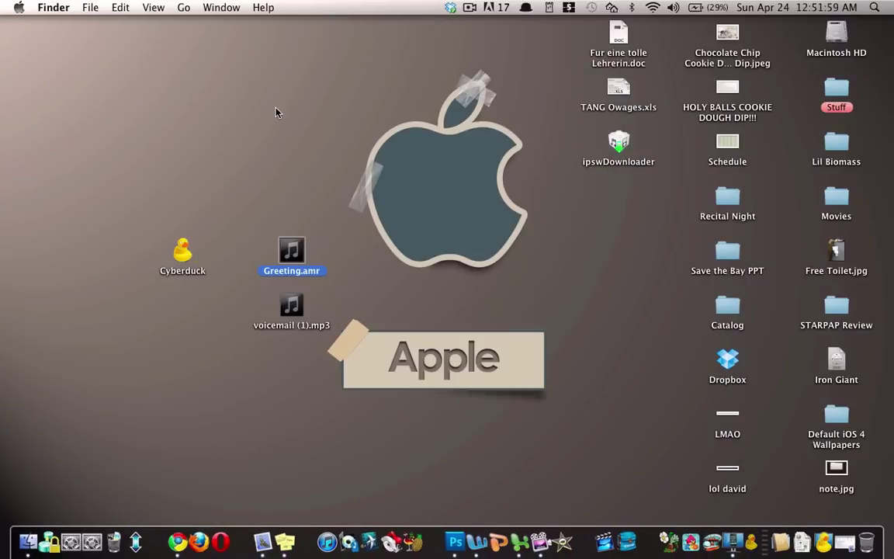
{"action": "left_click", "coordinate": [275, 112]}
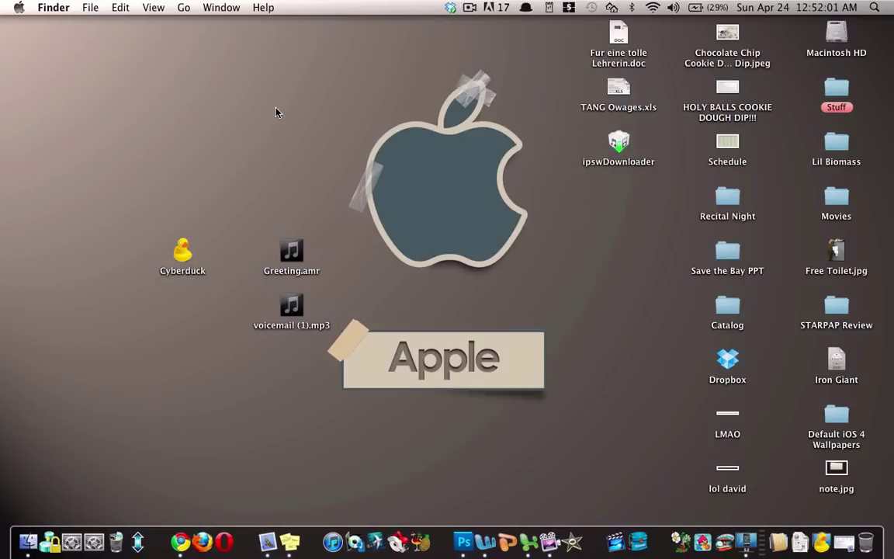